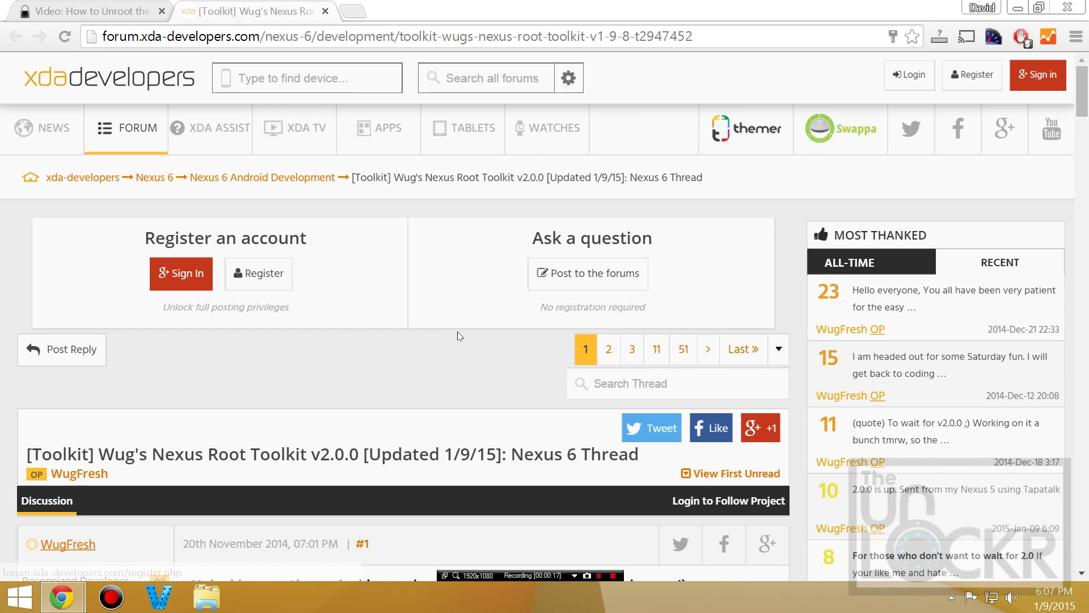
Step: Download NRT_v2.0.0.sfx.exe from the Dev-Host page without the Dev-Host Download Manager
scroll(457, 333, down, 10)
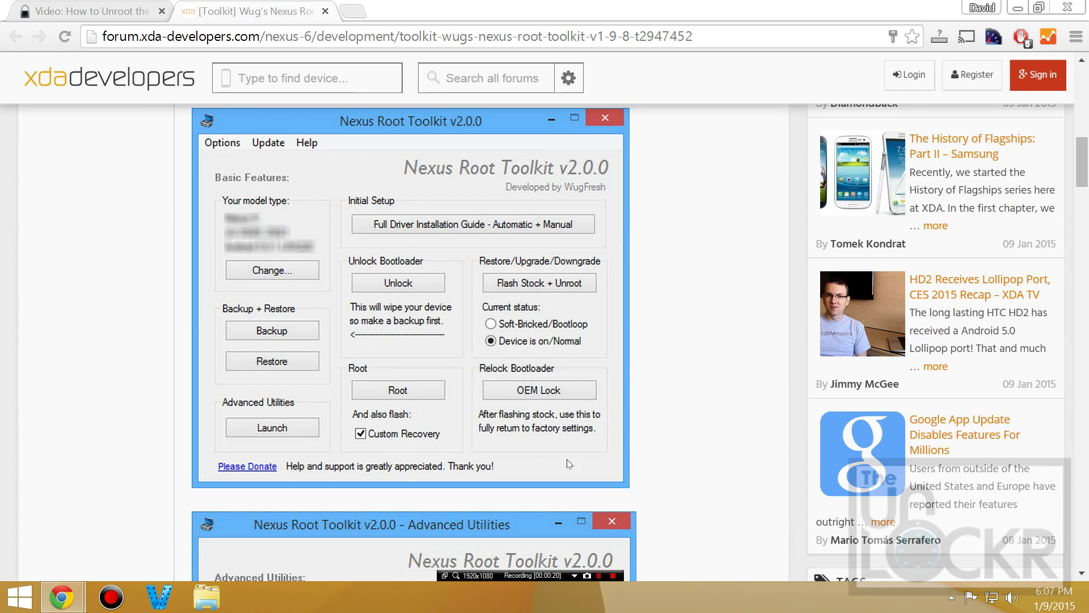
scroll(618, 358, down, 12)
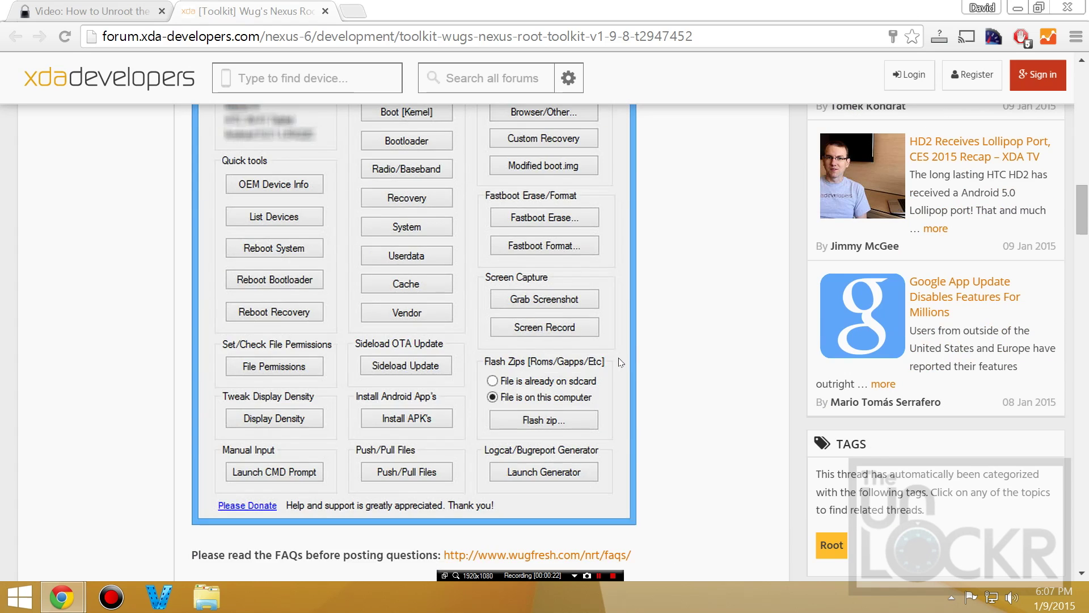
scroll(620, 363, up, 5)
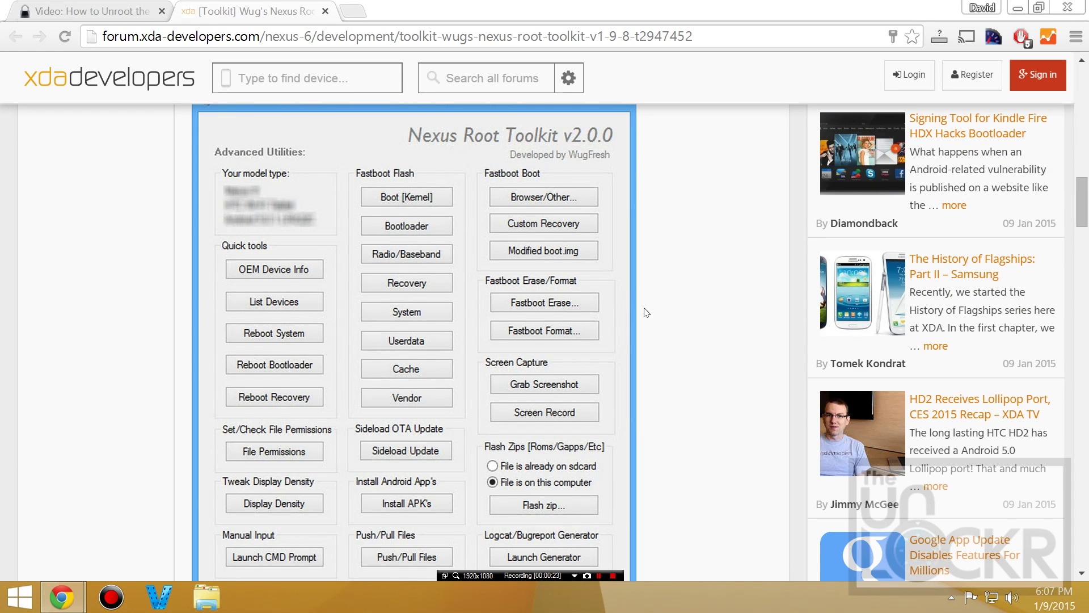
scroll(647, 311, down, 4)
scroll(688, 288, down, 2)
click(444, 339)
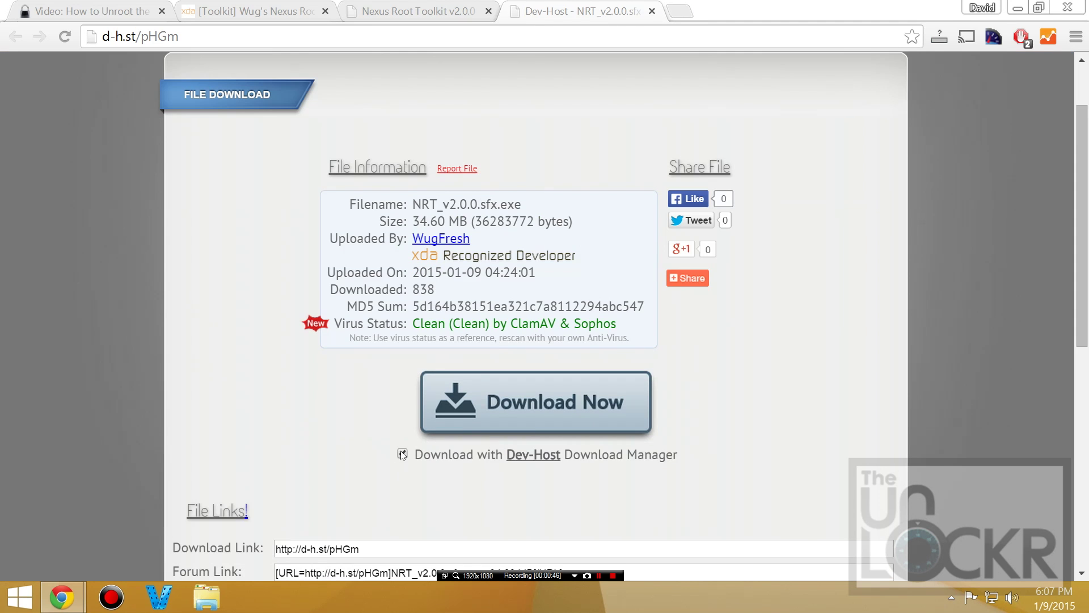
click(402, 453)
click(531, 404)
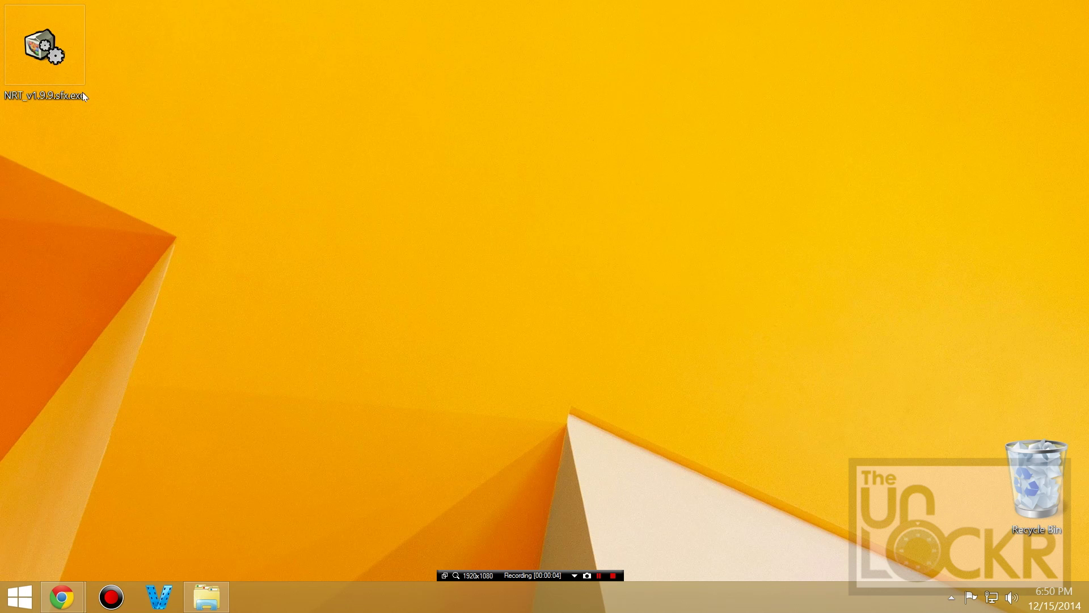
Step: Run the NRT installer as administrator and install Nexus Root Toolkit
right_click(26, 14)
click(69, 38)
click(614, 437)
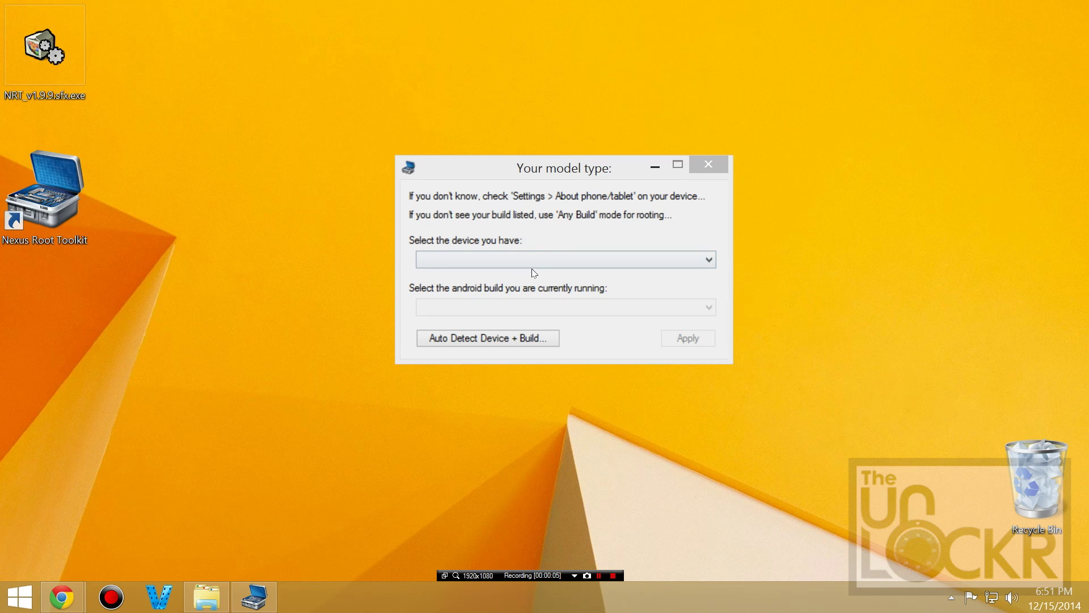
Step: Set the device to Nexus 6 (Moto XT1100, XT1103) on Android 5.0.0 build LRX21O
click(531, 254)
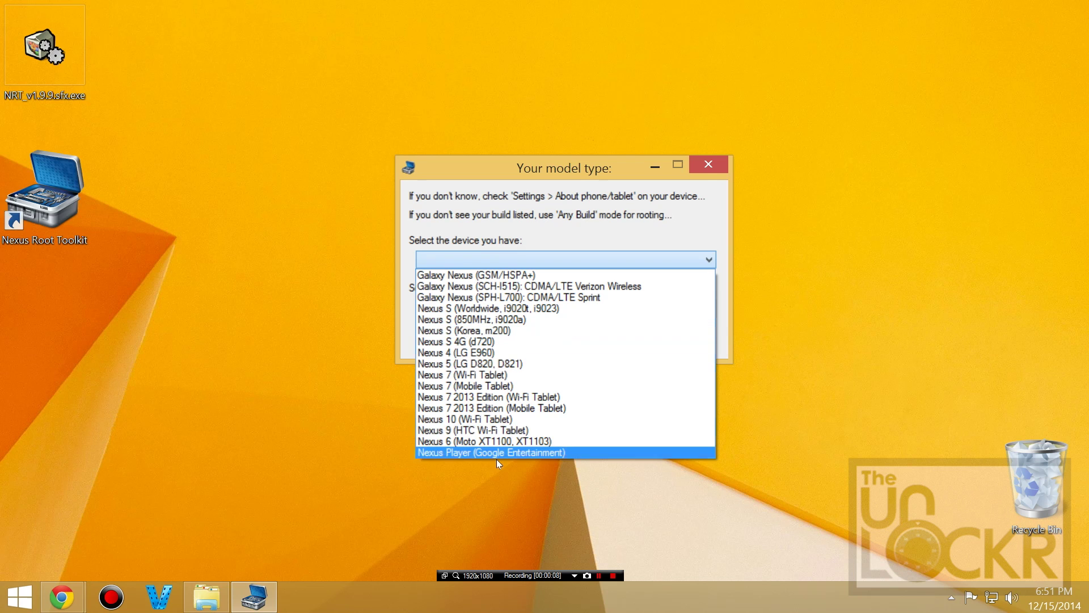
click(493, 442)
click(476, 308)
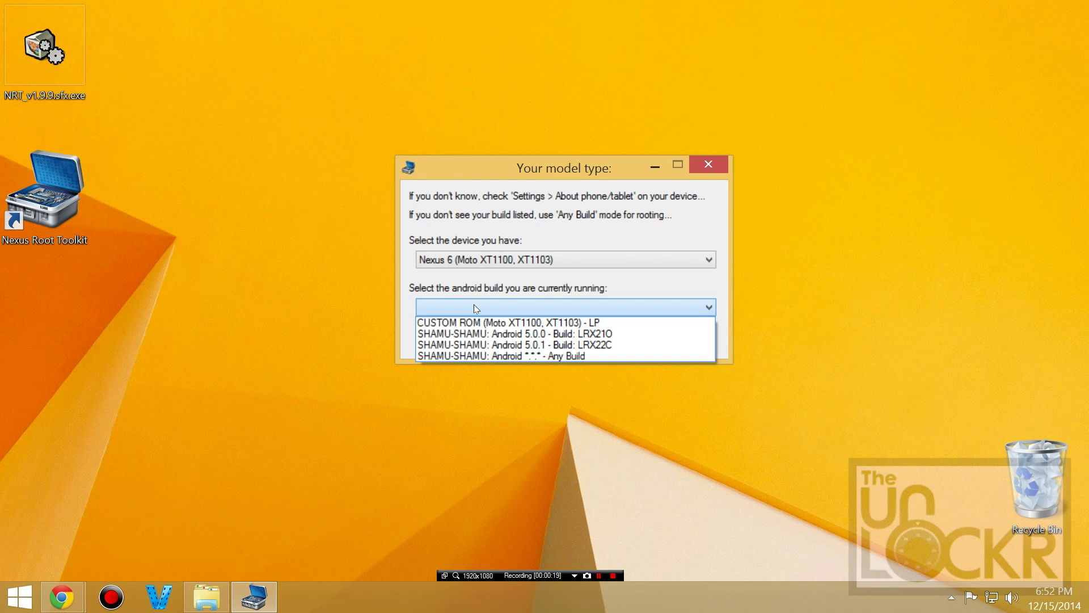
click(514, 334)
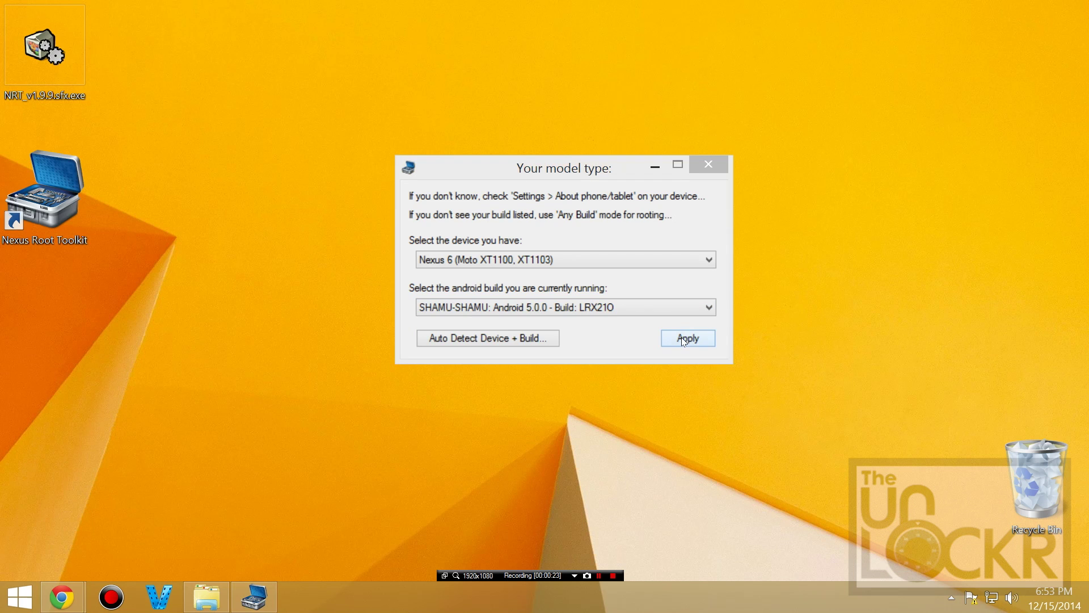
click(687, 338)
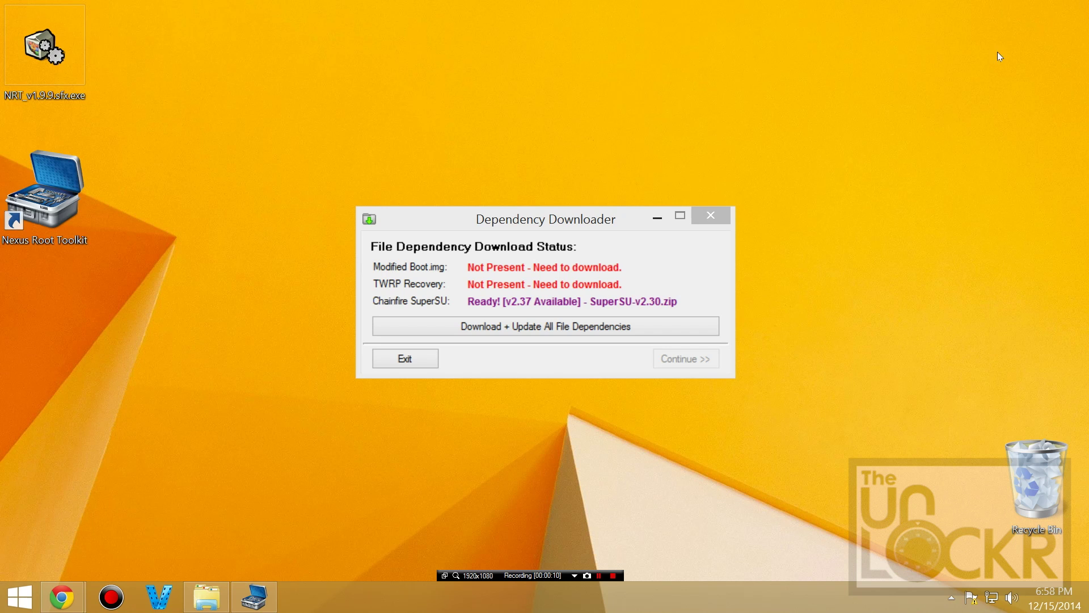
Step: Open Device Manager by searching Windows for 'device manager'
mouse_move(1086, 3)
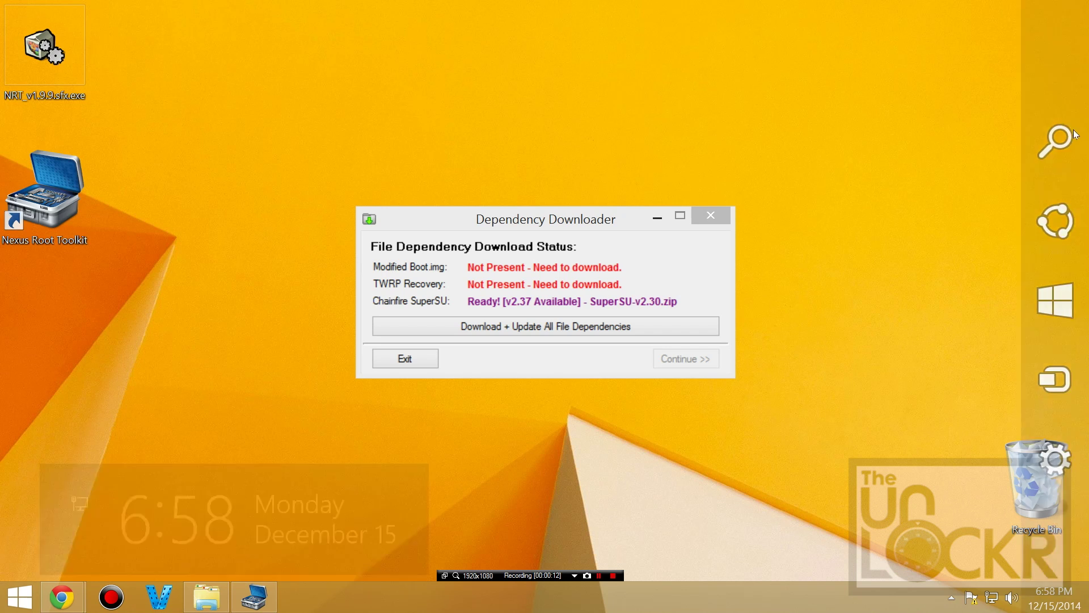
click(1058, 139)
text(d)
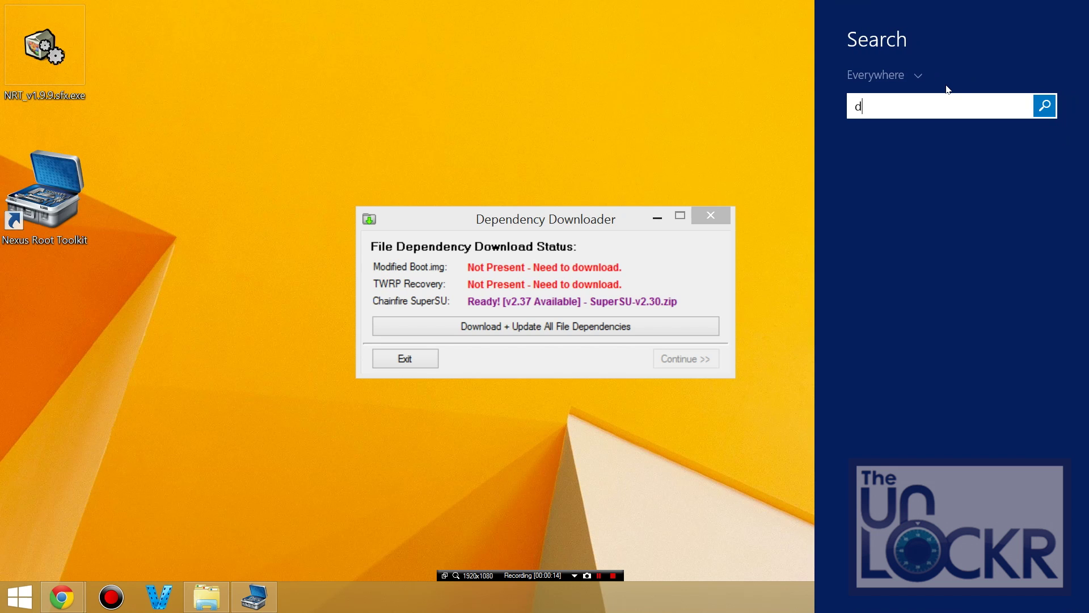
text(evice manager)
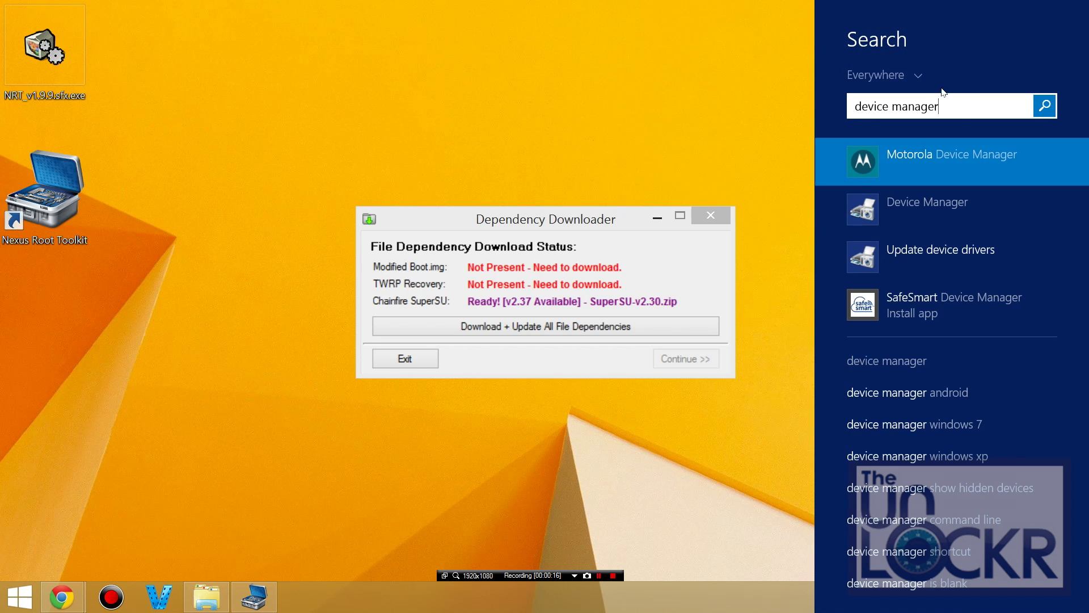
click(927, 206)
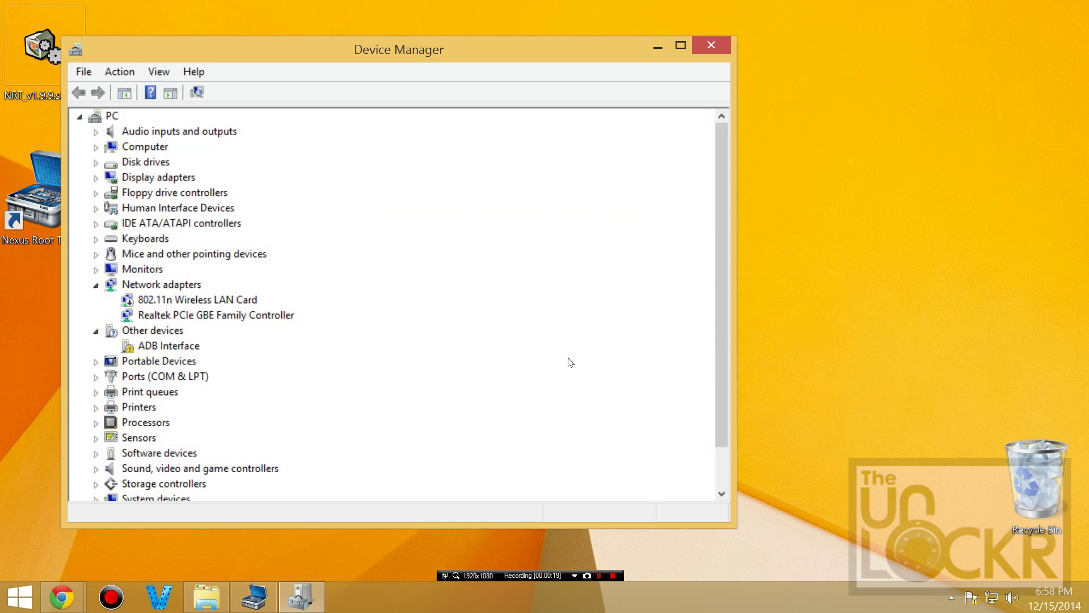
Step: Update the ADB Interface device's driver to ADB Testing Interface, accepting the installation warning
click(155, 348)
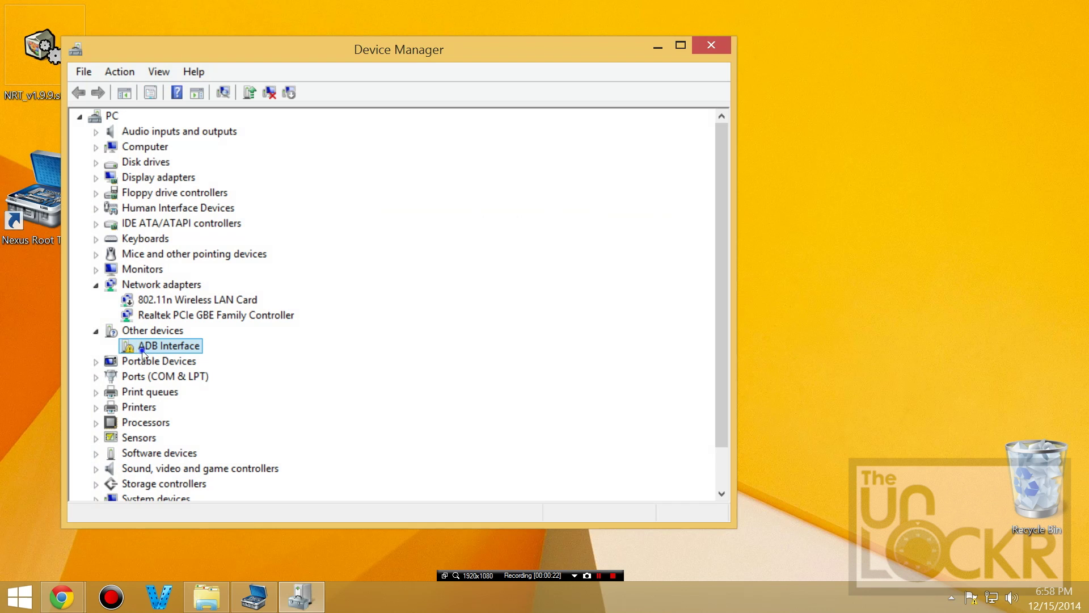
right_click(143, 353)
click(199, 360)
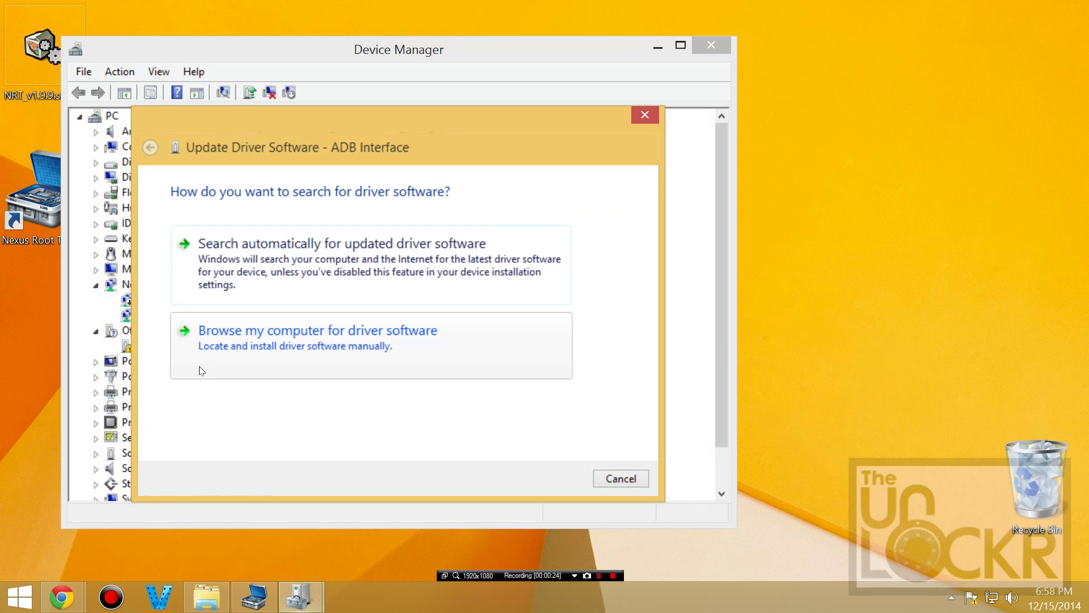
click(374, 357)
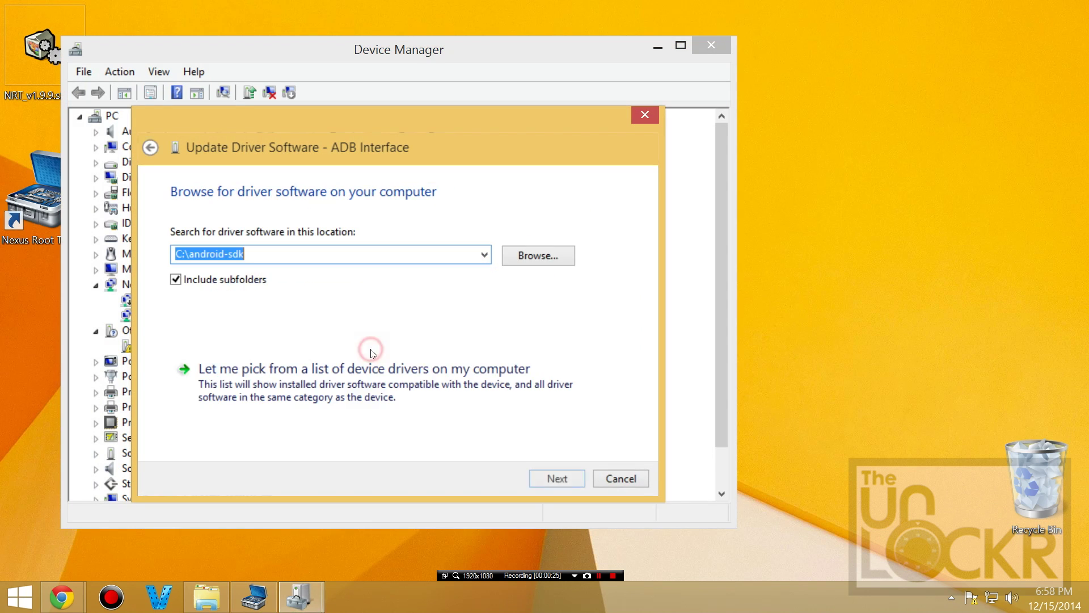
click(352, 381)
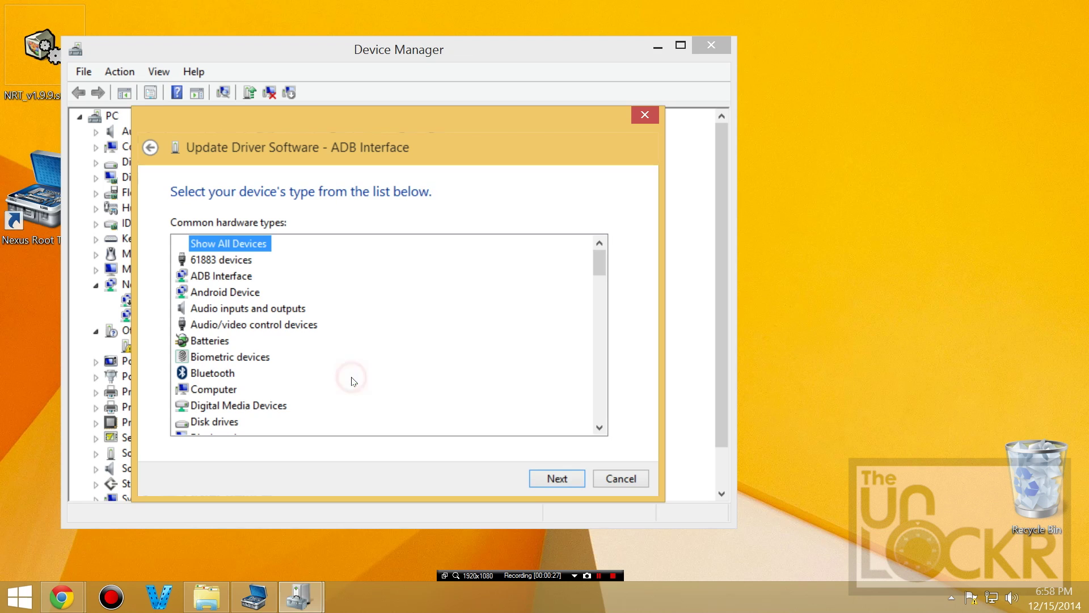
click(215, 278)
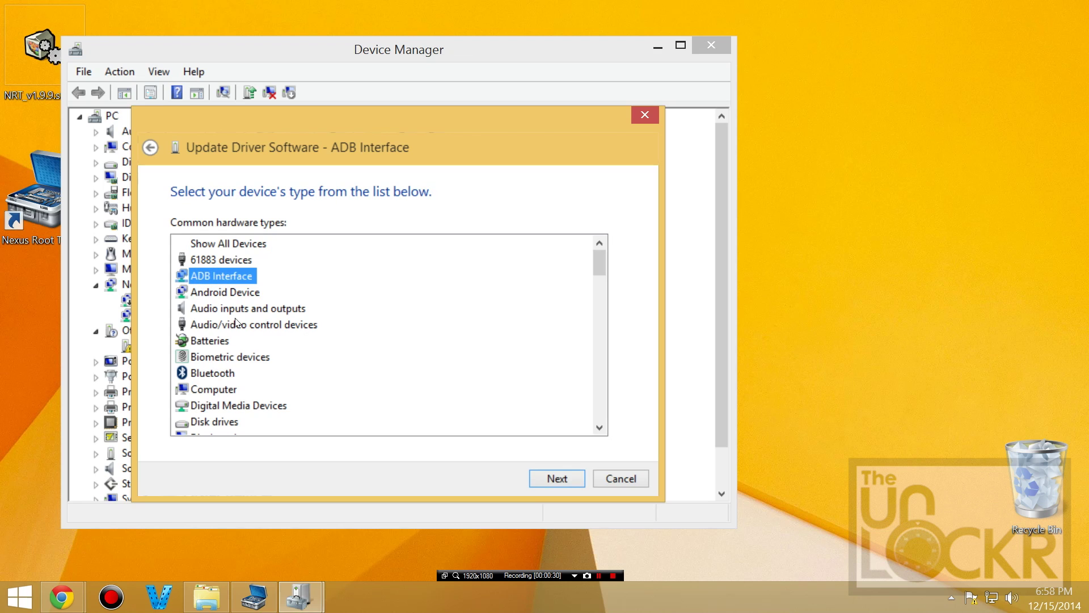
click(558, 478)
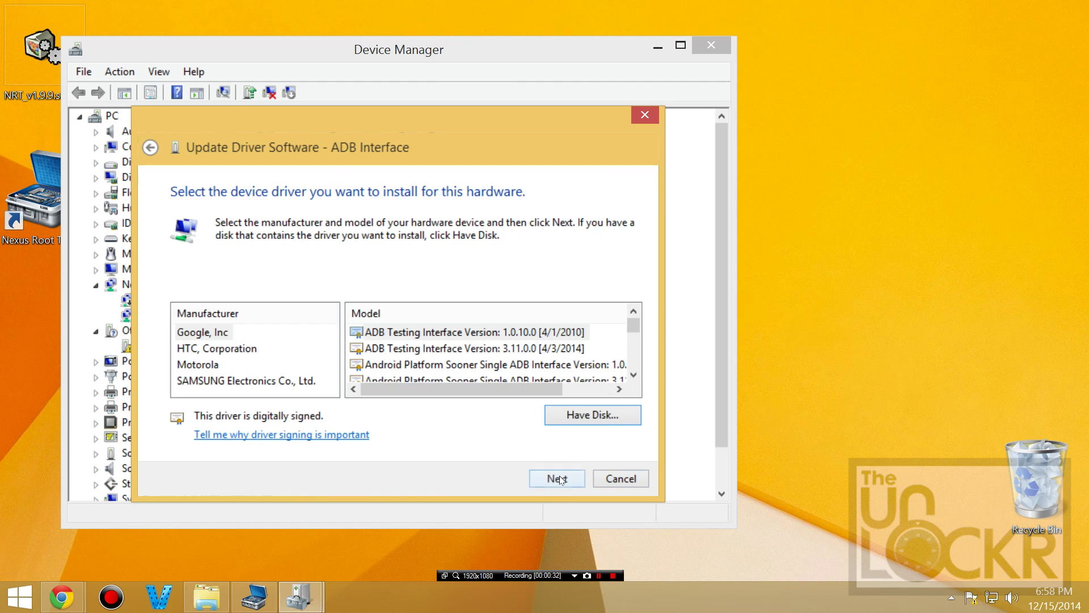
click(558, 478)
click(626, 379)
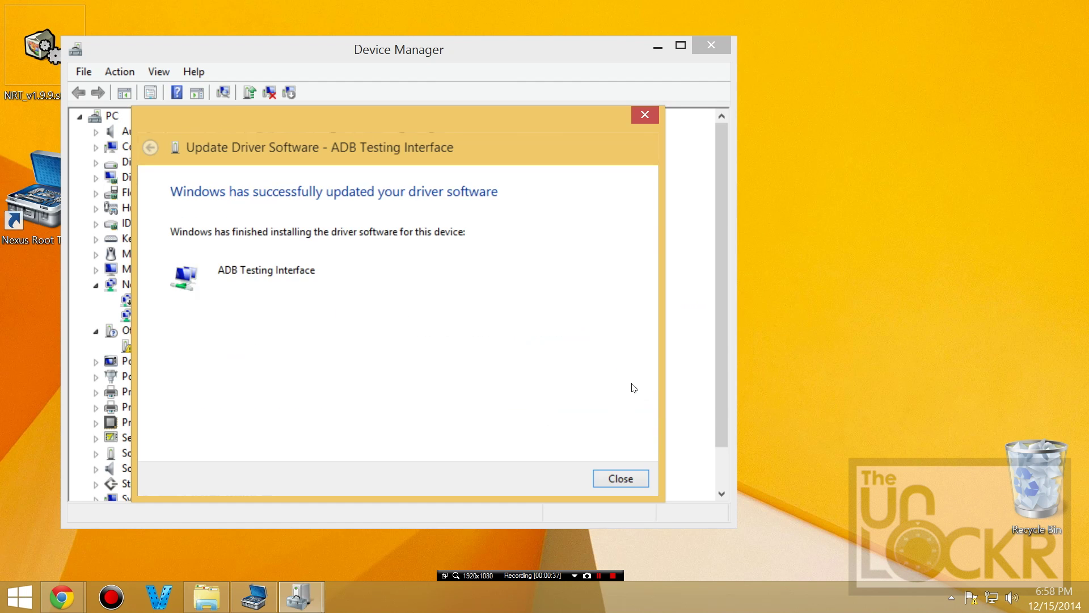
click(620, 478)
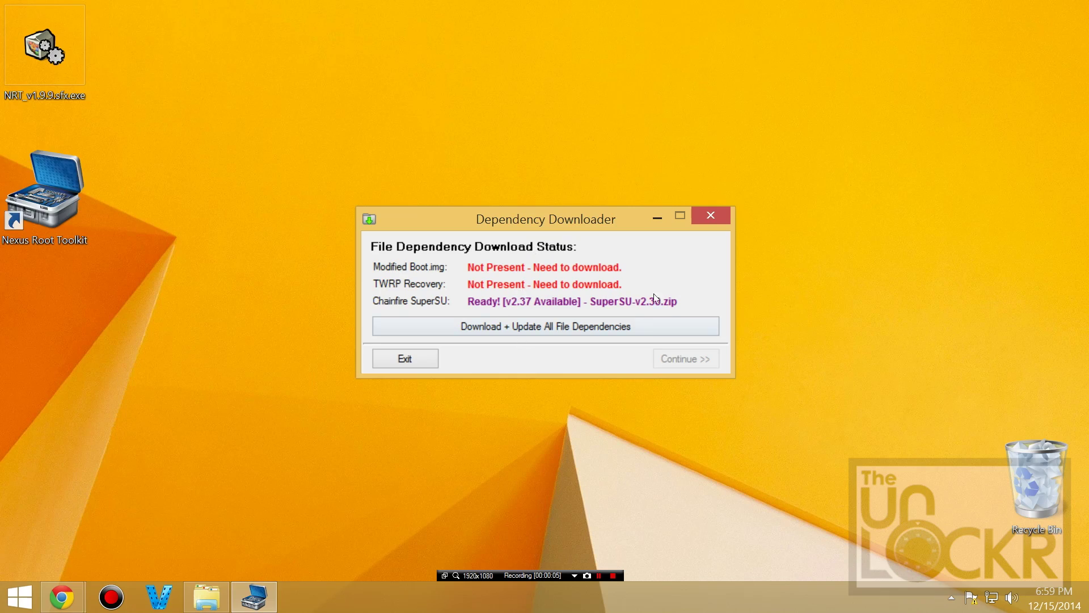
Step: Download and update all missing file dependencies, including Modified Boot.img and TWRP Recovery
click(536, 329)
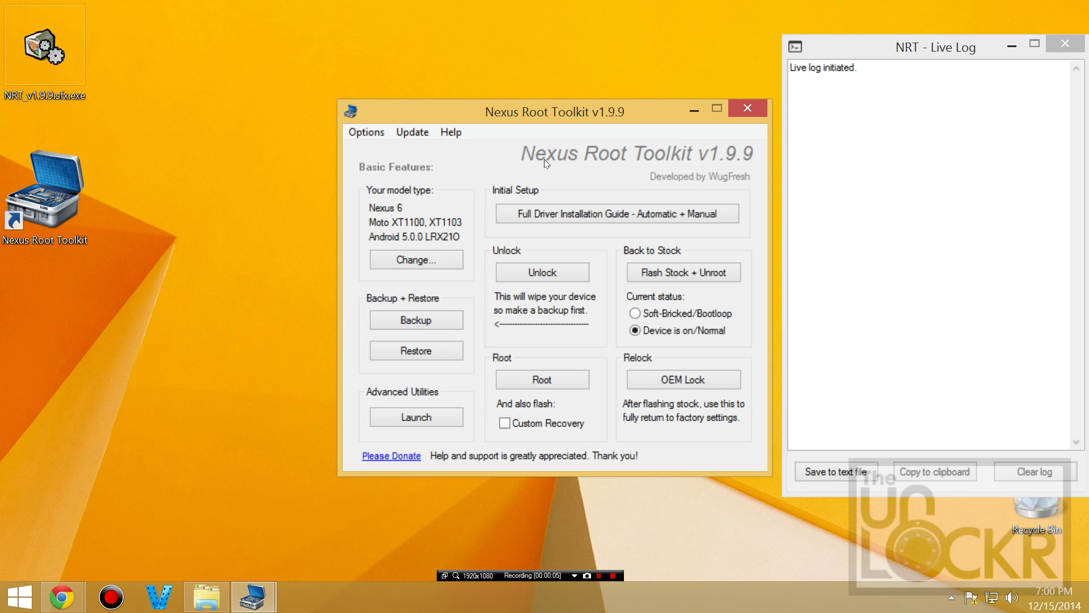
click(564, 216)
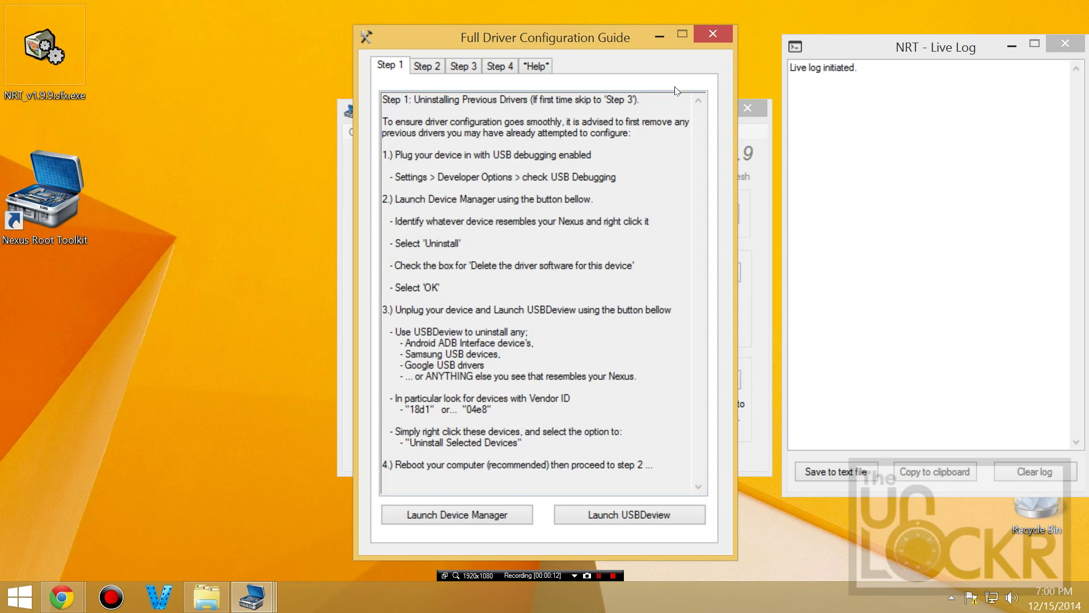
click(712, 32)
click(531, 159)
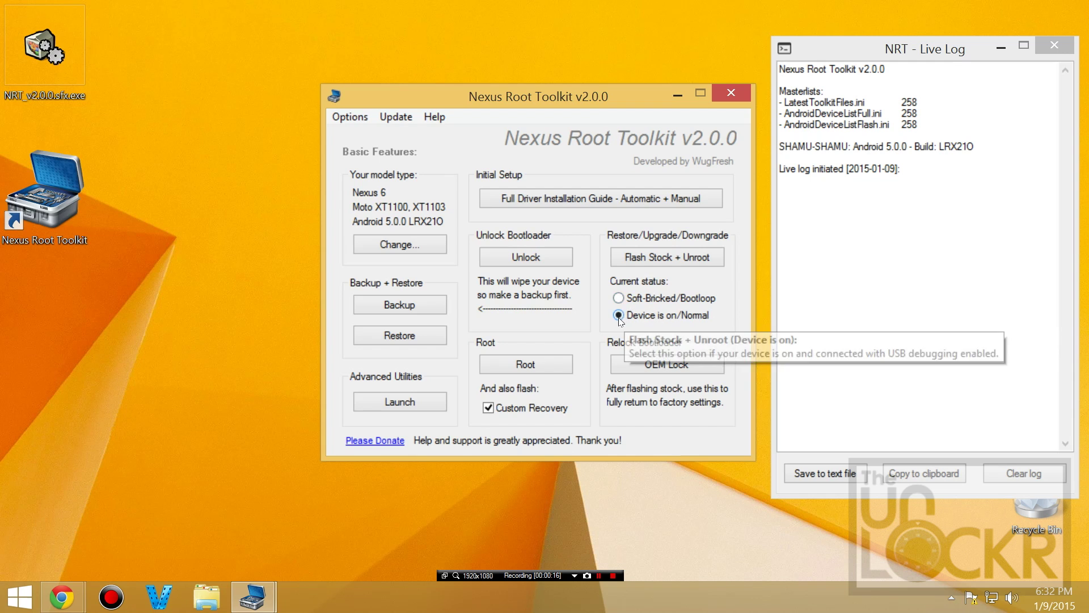
Step: Launch Flash Stock + Unroot with the device set to On/Normal
click(669, 261)
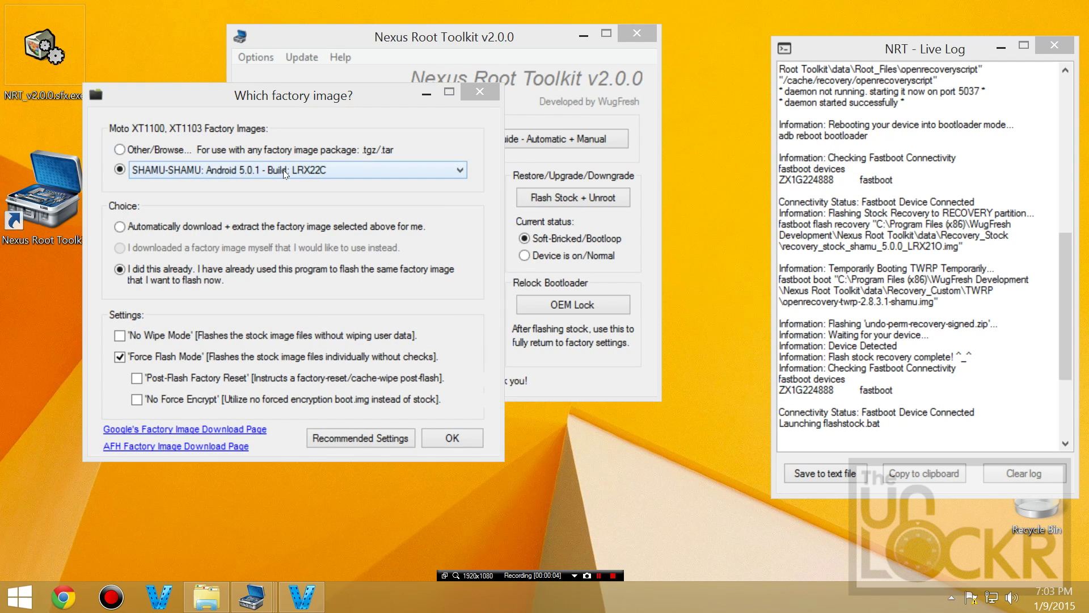
Step: Choose the Android 5.0.0 LRX21O factory image, auto-downloaded and extracted, with Force Flash Mode off
click(284, 169)
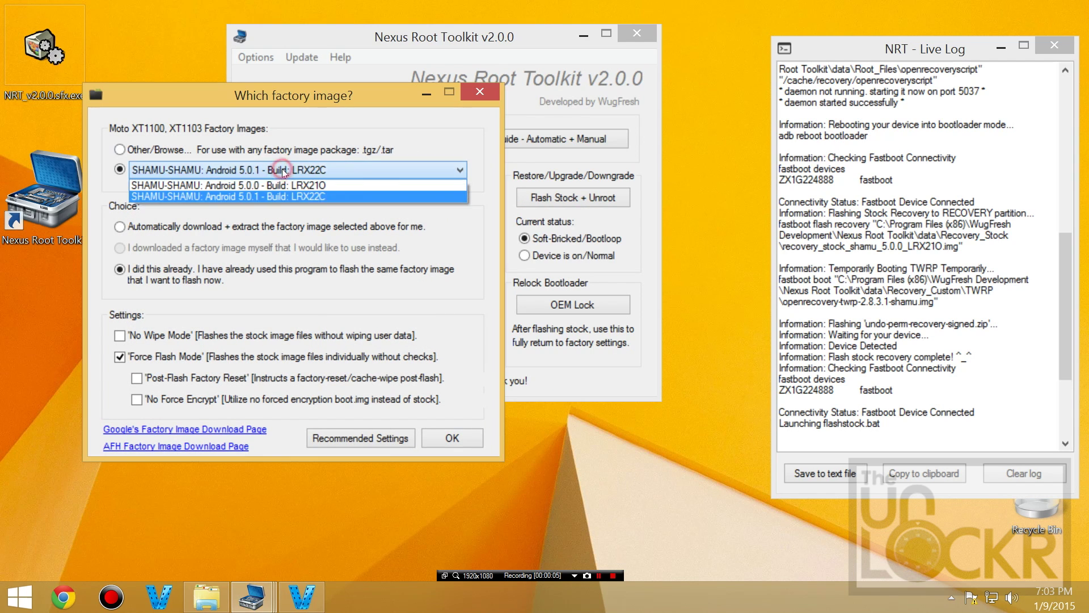
click(273, 183)
click(264, 173)
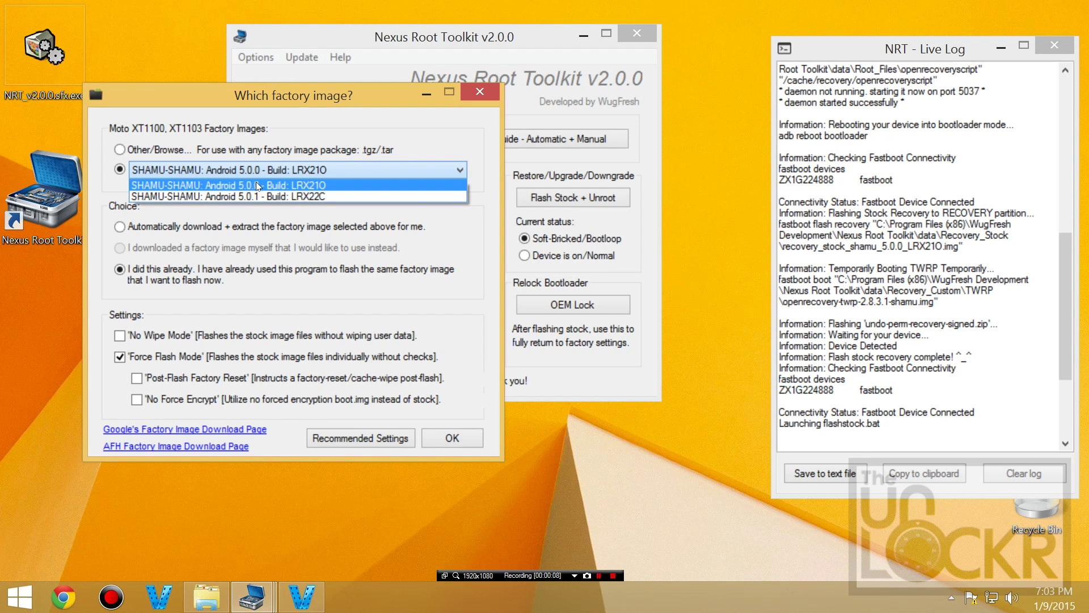
click(258, 182)
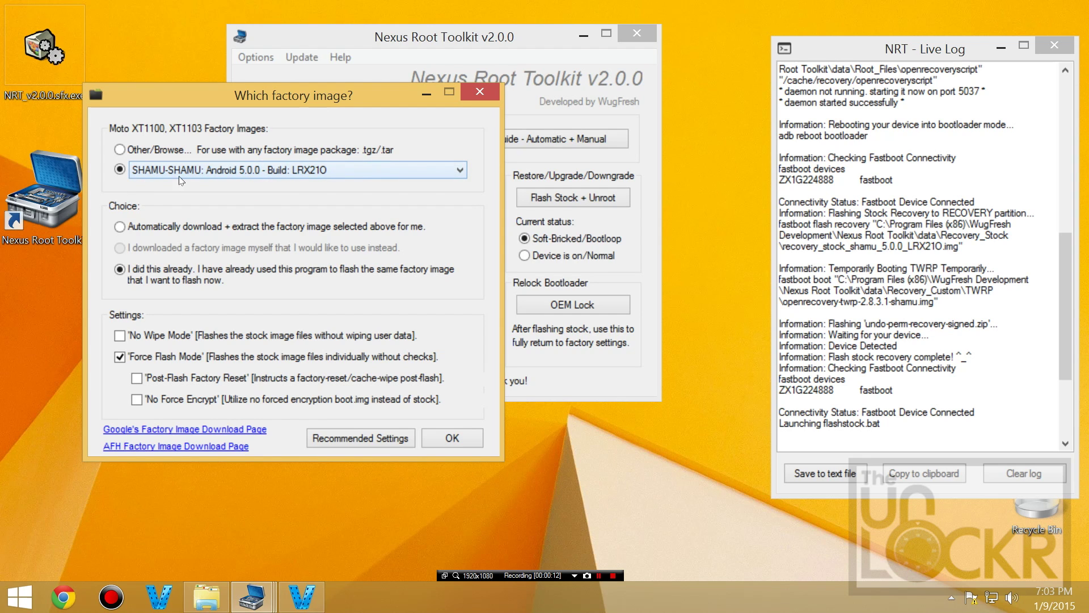
click(127, 228)
click(121, 359)
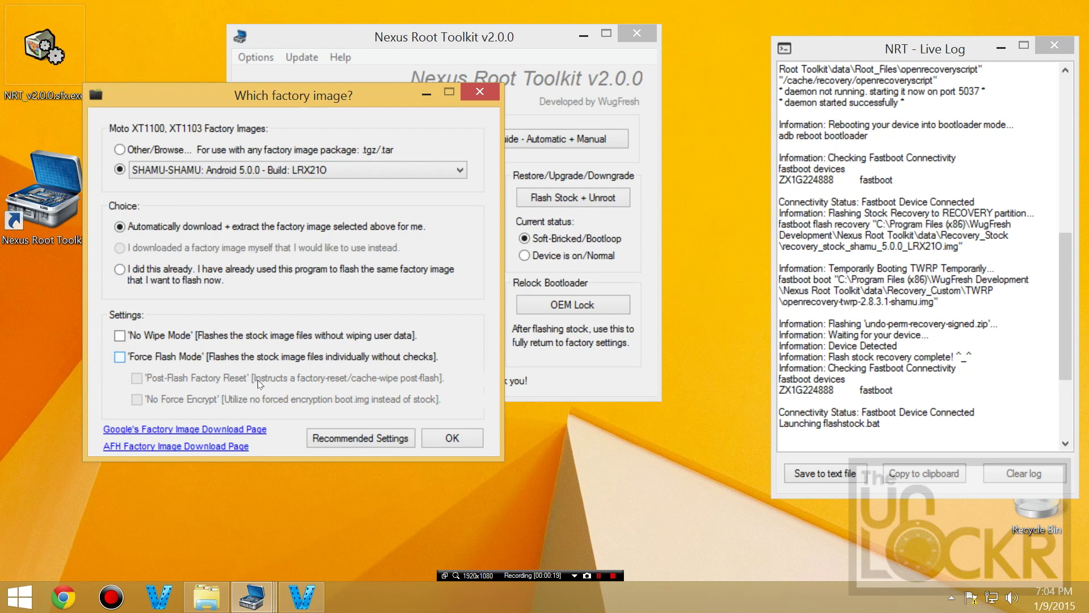
click(452, 440)
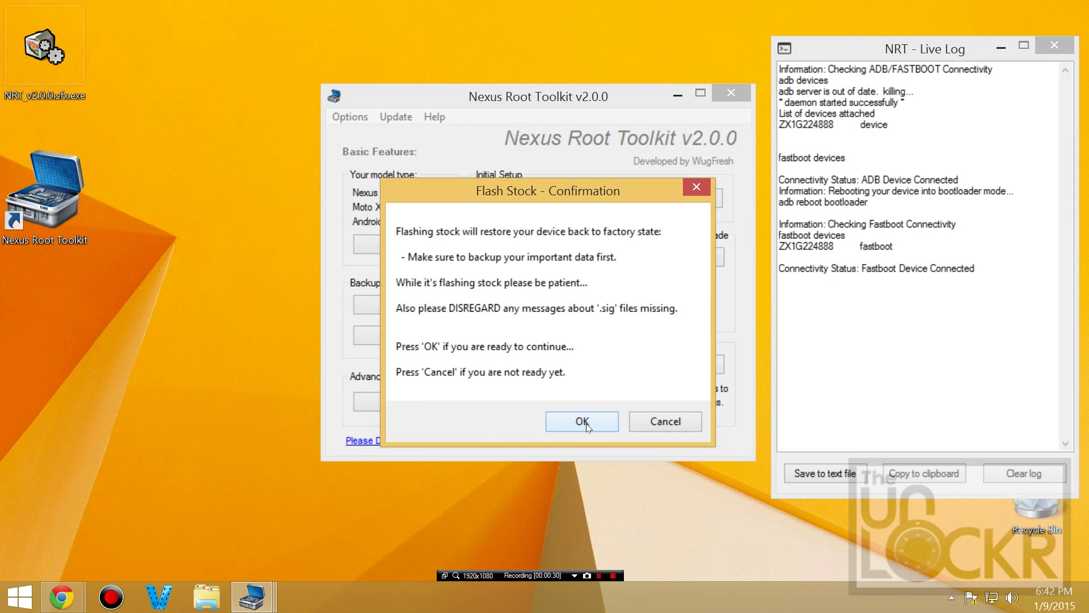
Step: Confirm the Flash Stock dialog so flashstock.bat flashes the Android 5.0.0 firmware
click(582, 421)
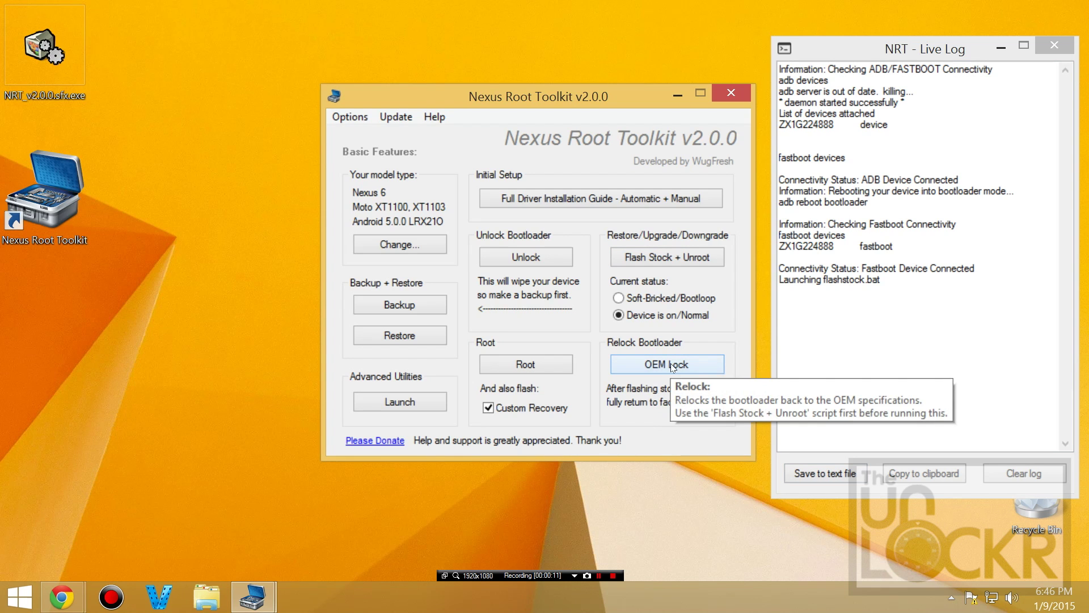
Step: Run OEM Lock and confirm both dialogs to re-lock the bootloader and reboot
click(671, 363)
click(615, 414)
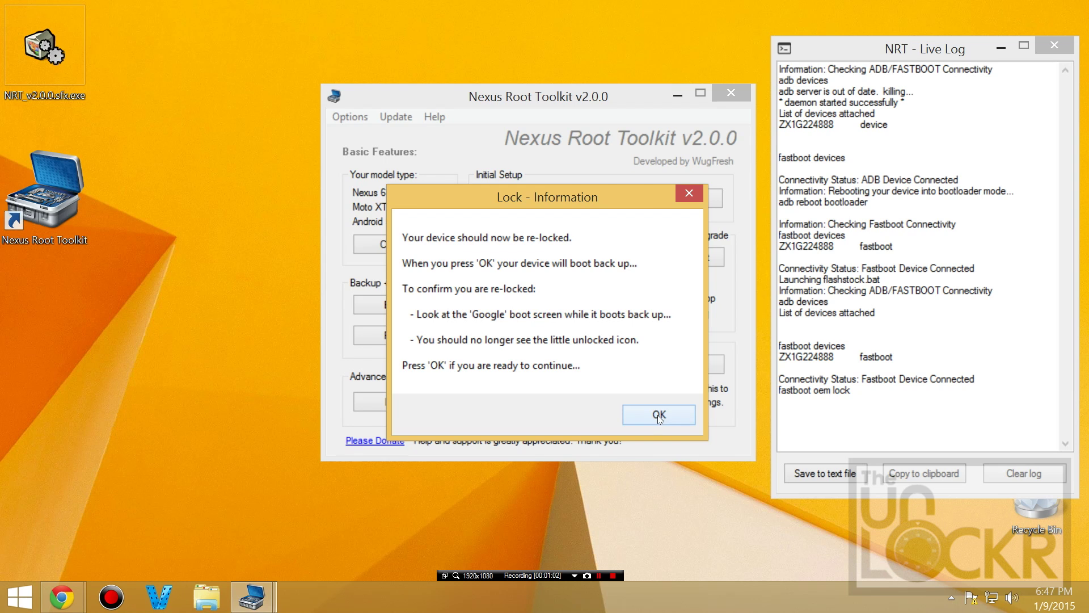
click(658, 414)
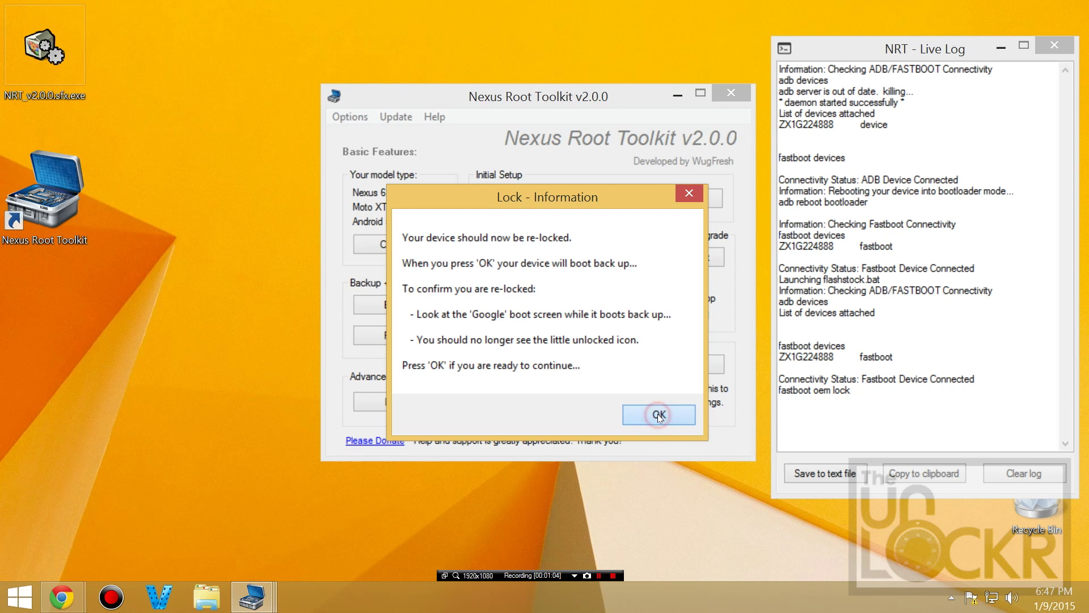